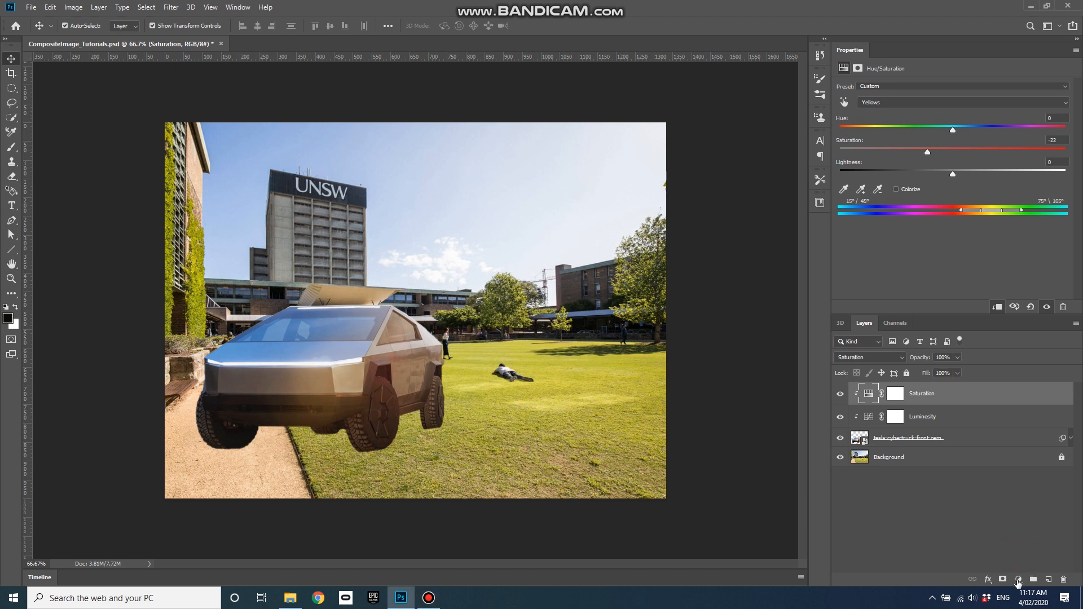
- Add a Selective Color adjustment above the Saturation layer, clip it to the layers below, and target the Blacks
click(1018, 581)
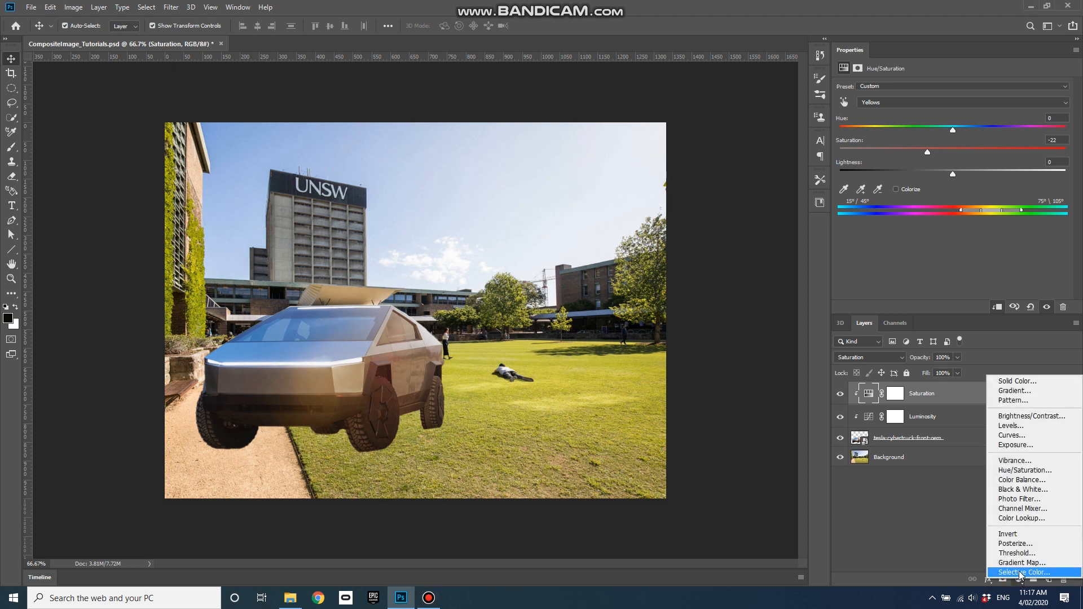
click(1020, 572)
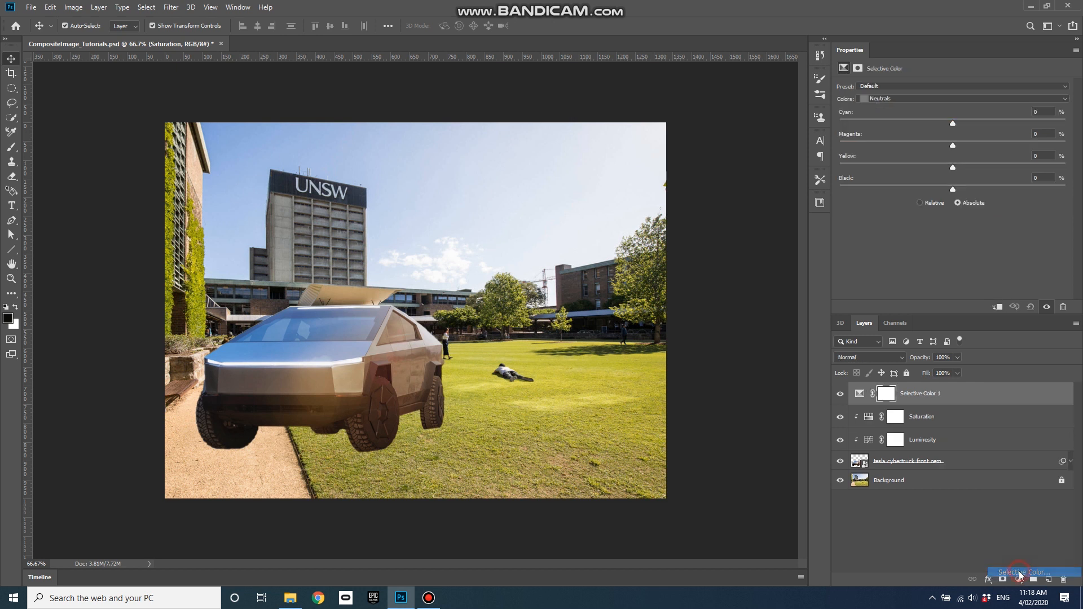
click(997, 306)
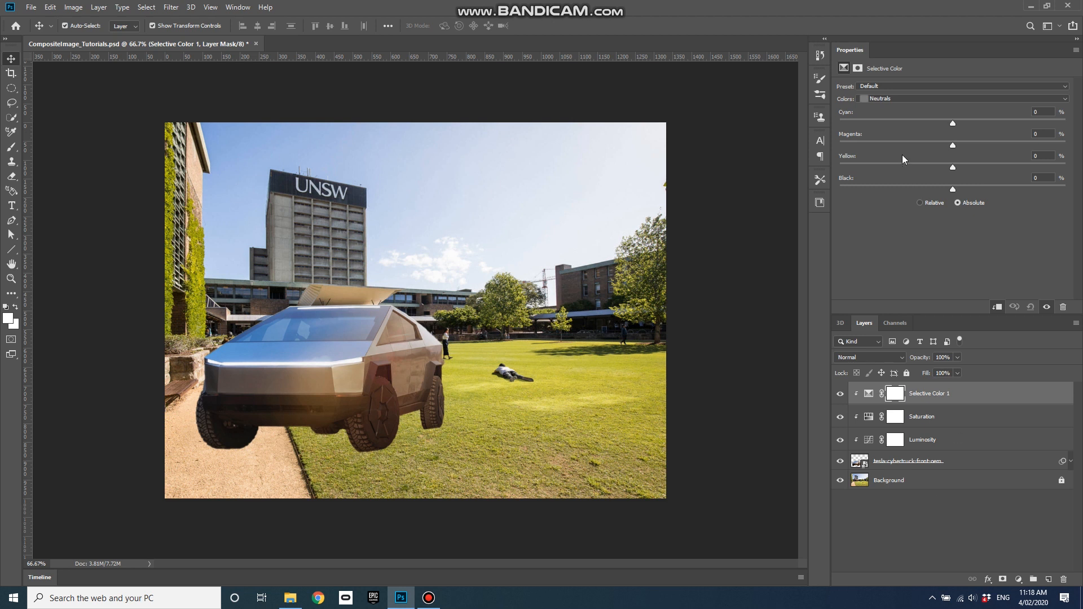
click(901, 97)
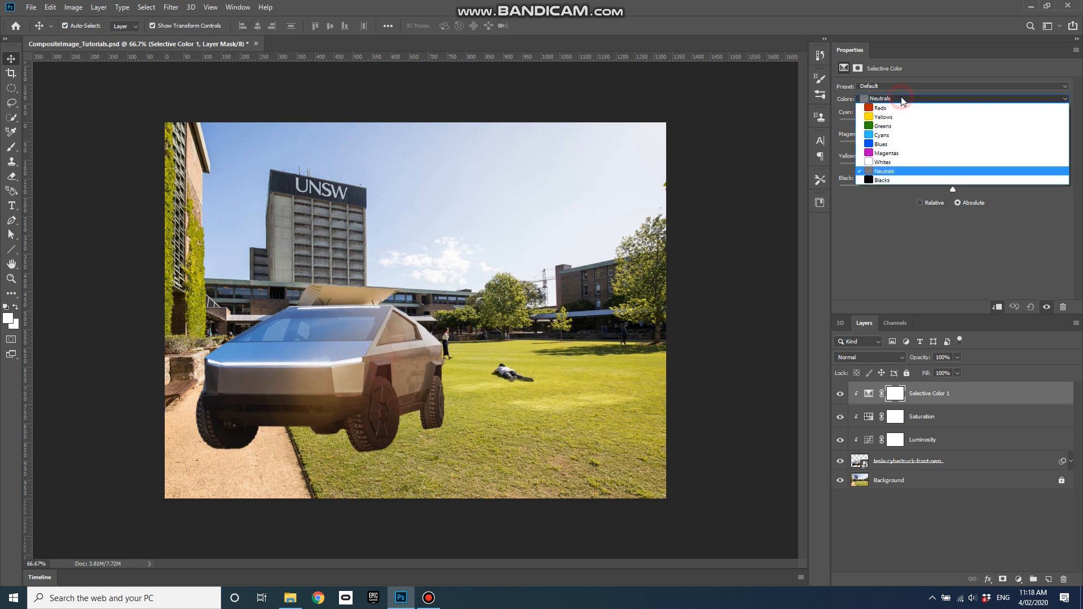
click(889, 179)
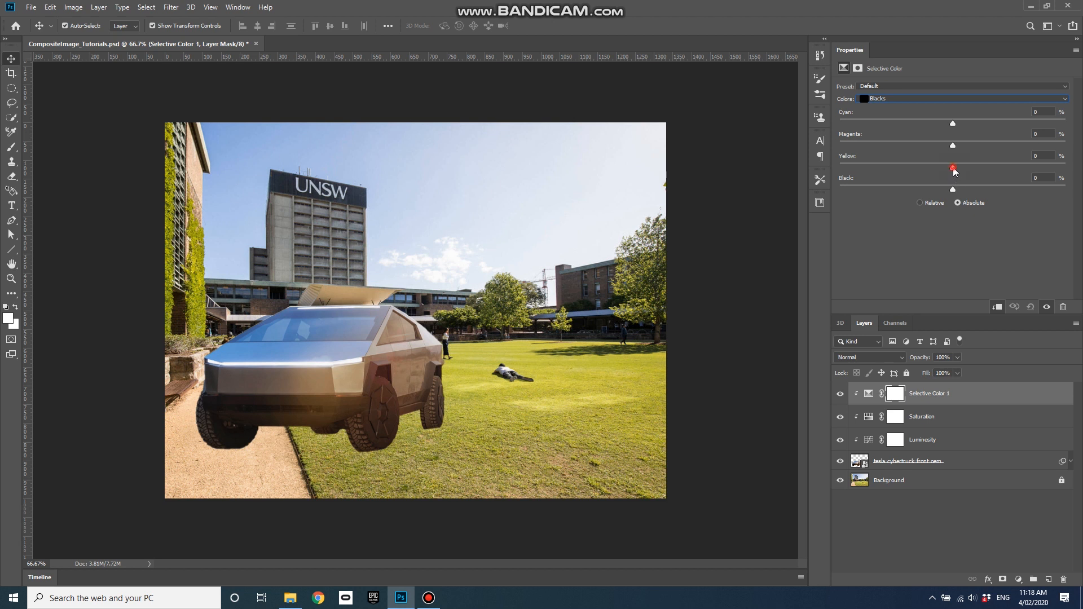
- Try lowering Yellow in the Blacks to -93% and shifting Magenta, undoing each change
drag(952, 168, 922, 171)
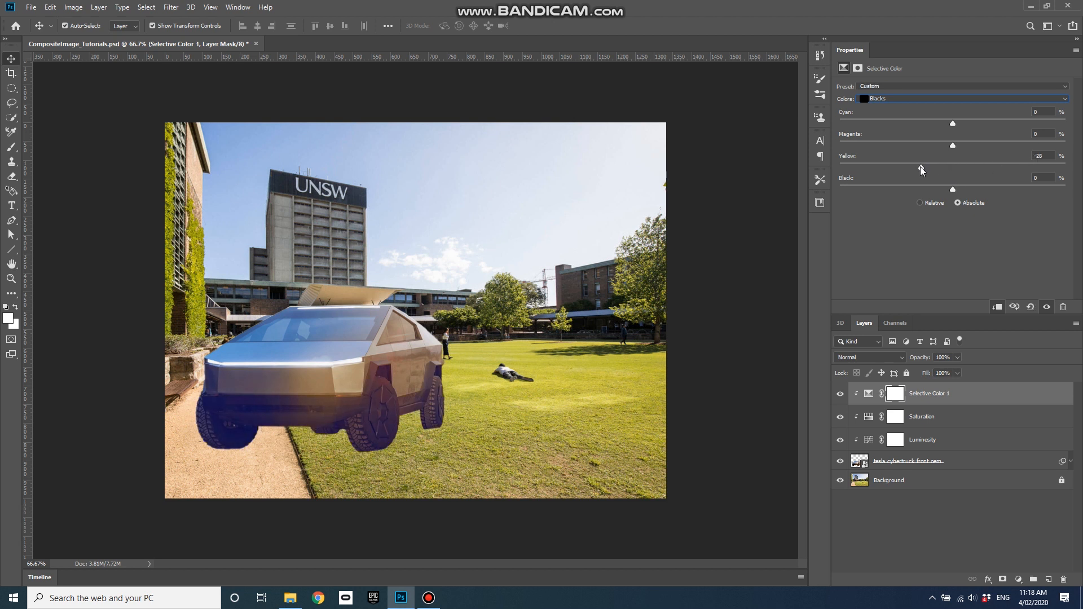
drag(921, 168, 849, 176)
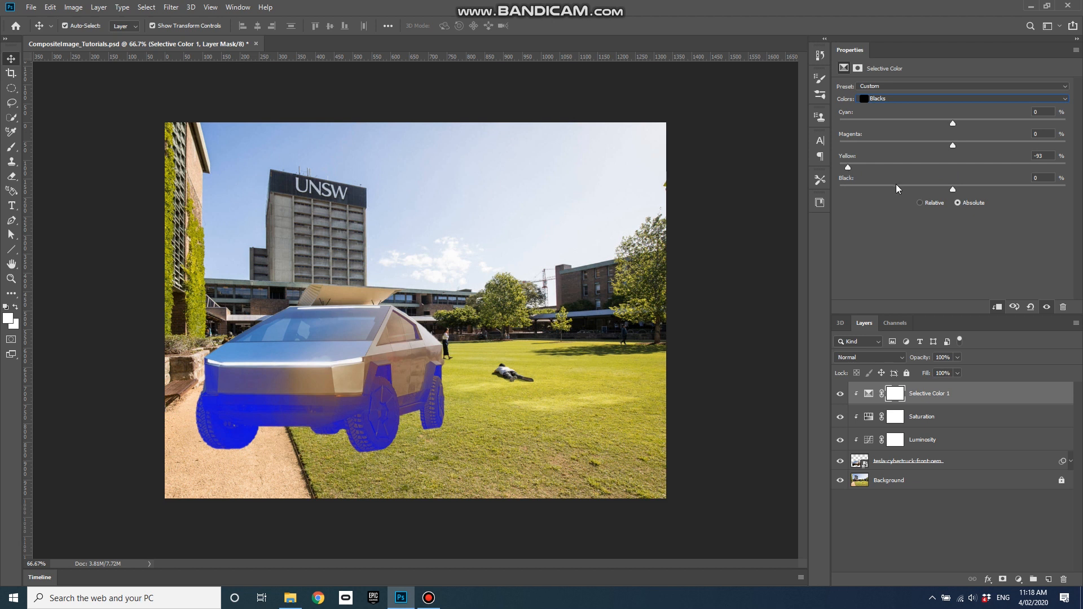
key(ctrl+z)
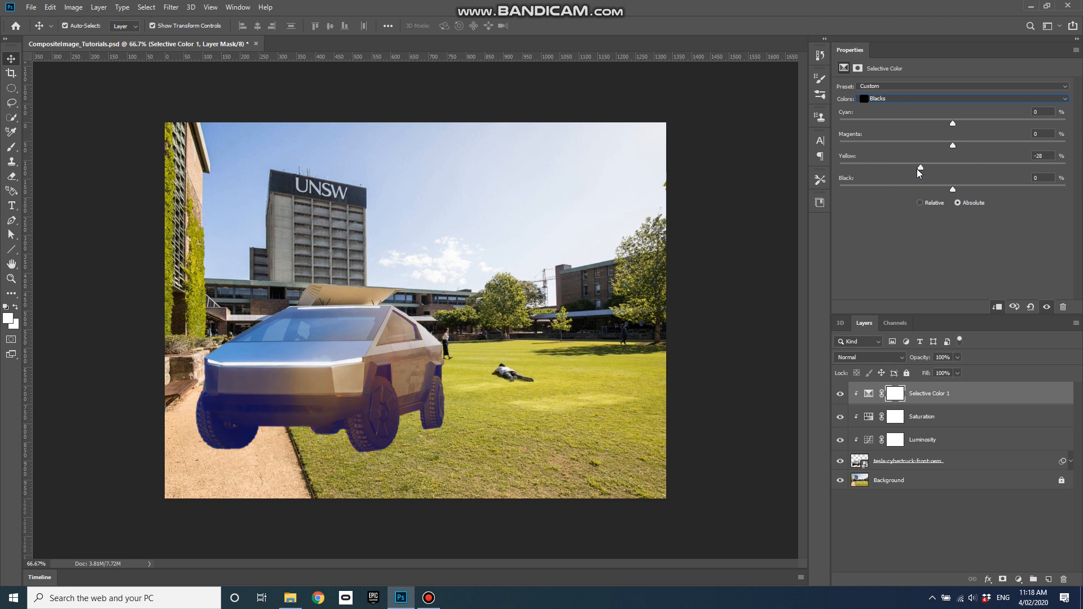
key(ctrl+z)
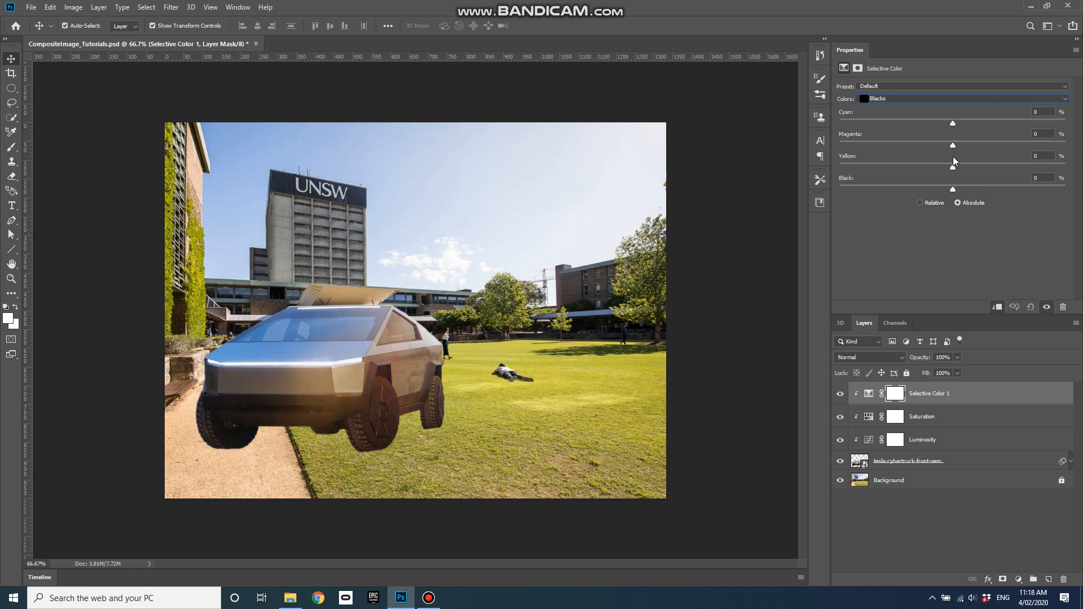
mouse_move(953, 144)
mouse_down()
mouse_move(1047, 148)
mouse_move(834, 154)
mouse_move(955, 153)
mouse_move(943, 125)
mouse_move(1061, 128)
mouse_move(831, 135)
mouse_move(996, 133)
mouse_move(884, 135)
mouse_move(953, 133)
mouse_up()
key(ctrl+z)
- Slightly lower Yellow in the Blacks, and fine-tune the Yellow and Cyan amounts in the Whites
mouse_move(952, 167)
mouse_down()
mouse_move(963, 165)
mouse_move(900, 178)
mouse_move(939, 175)
mouse_up()
click(929, 100)
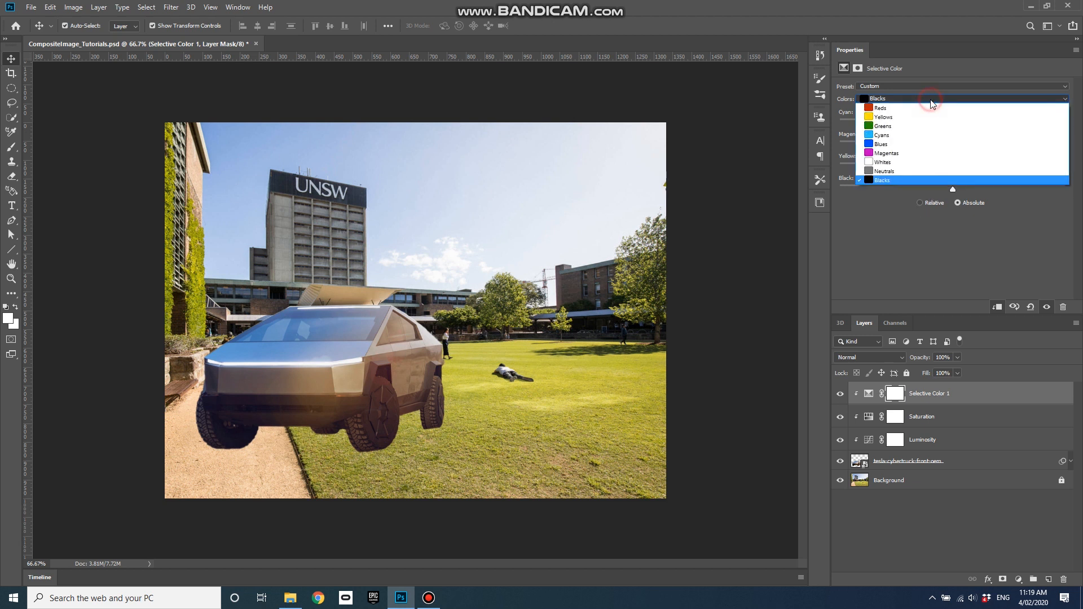
click(887, 164)
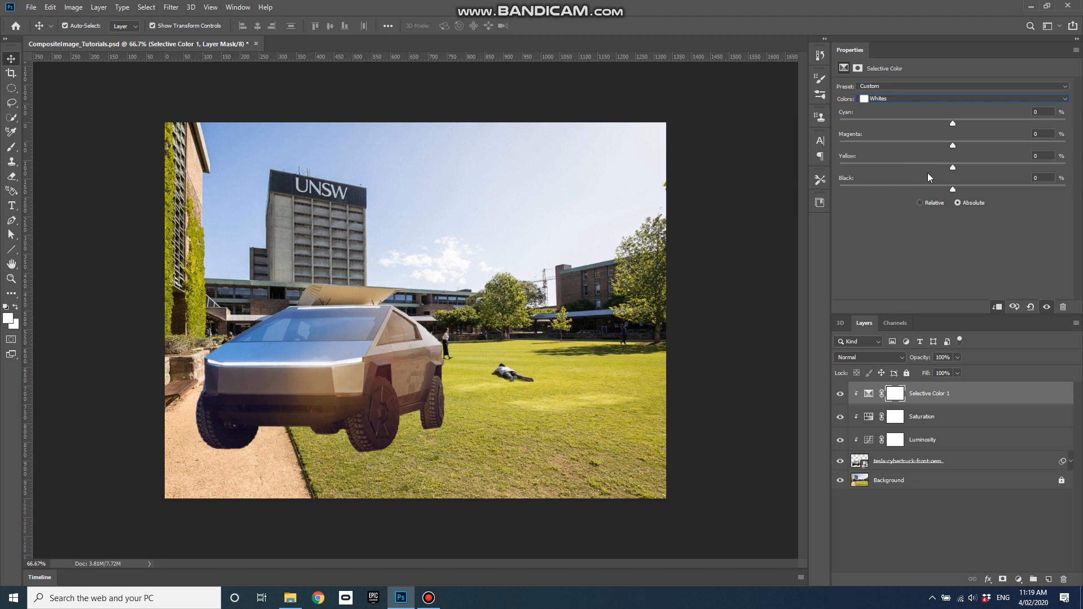
click(953, 169)
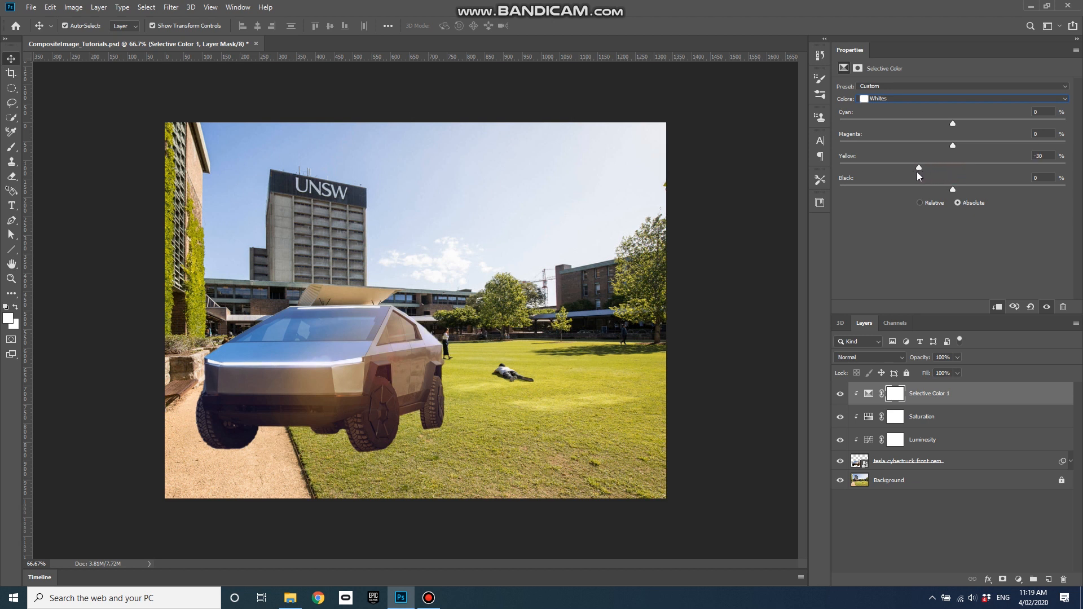
drag(879, 179, 963, 175)
mouse_move(953, 124)
mouse_down()
mouse_move(977, 122)
mouse_move(918, 137)
mouse_move(948, 133)
mouse_move(878, 132)
mouse_move(1023, 121)
mouse_move(970, 122)
mouse_up()
drag(966, 122, 951, 125)
- Set Magenta to -4% and Yellow to +4% for the Neutrals in the Selective Color adjustment
click(899, 101)
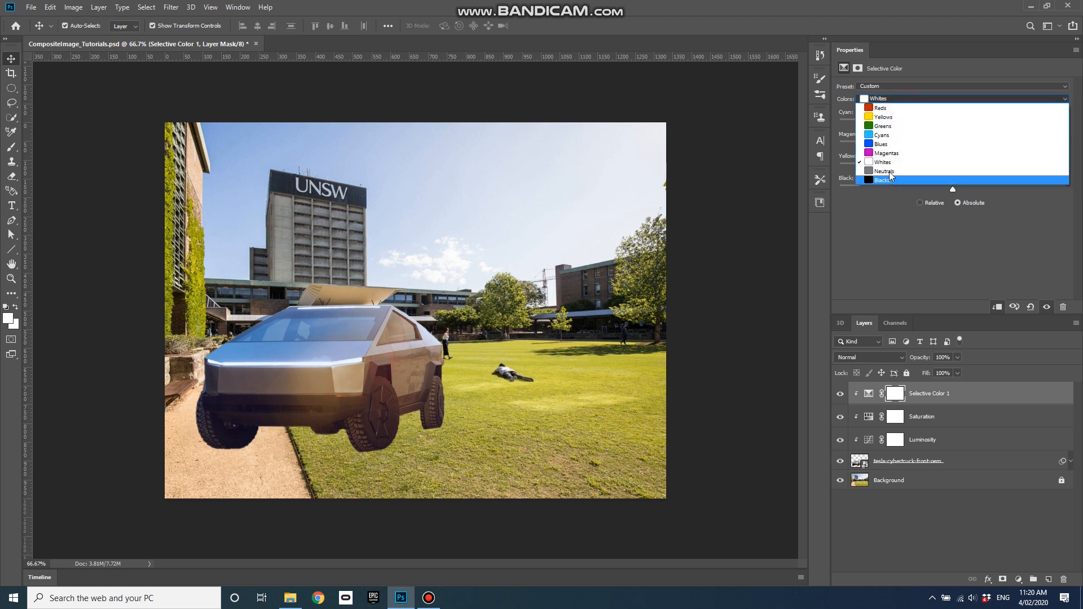
click(890, 171)
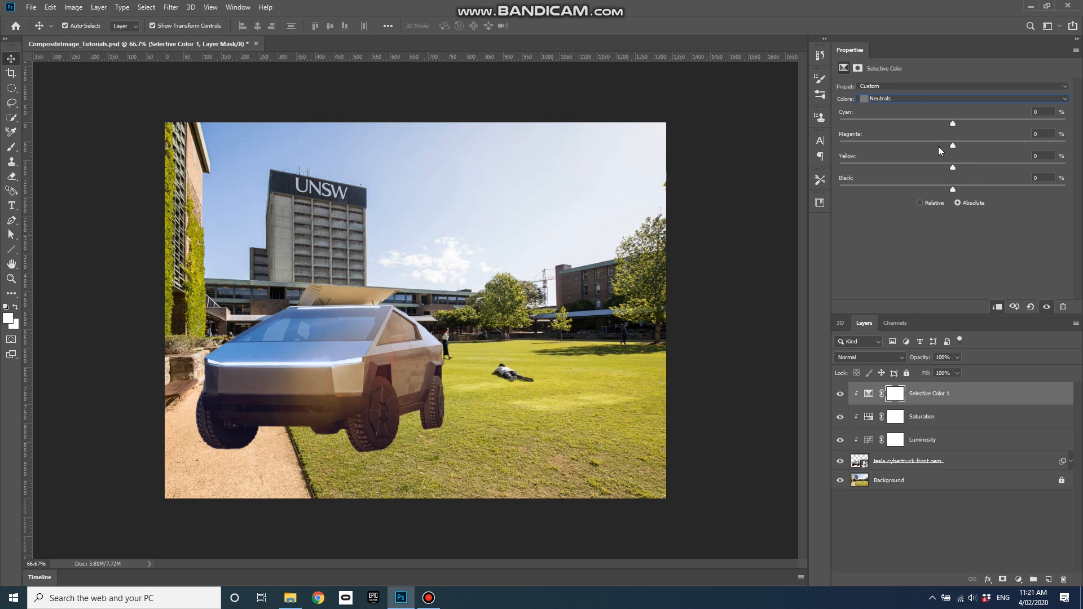
mouse_move(950, 147)
mouse_down()
mouse_move(933, 147)
mouse_move(996, 142)
mouse_move(949, 142)
mouse_up()
drag(952, 169, 954, 169)
drag(962, 165, 944, 146)
drag(952, 168, 953, 169)
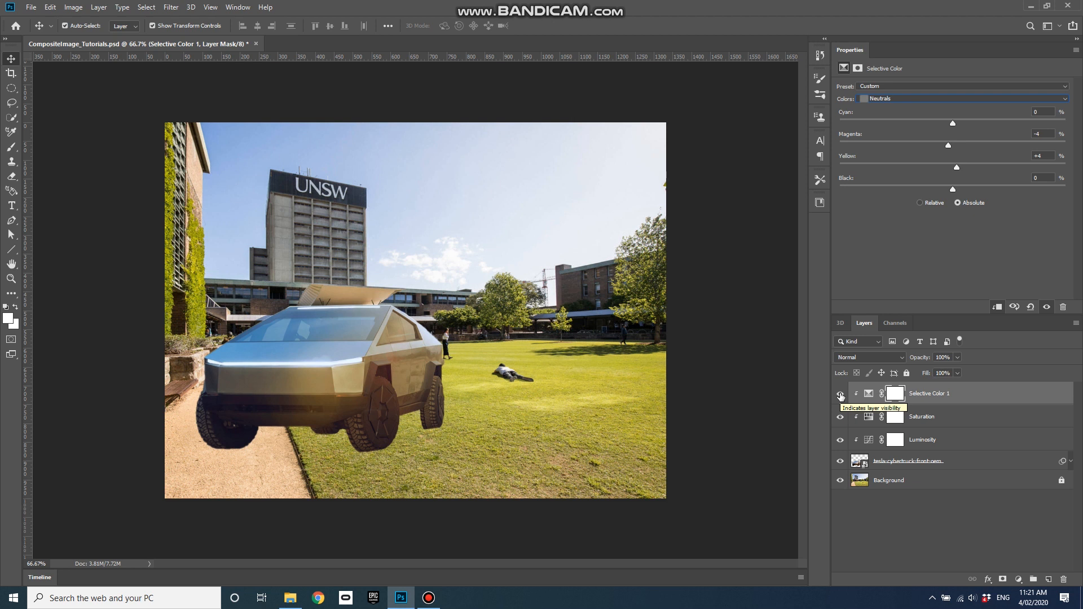
- Compare the truck's colours with the Selective Color adjustment hidden and shown
click(840, 394)
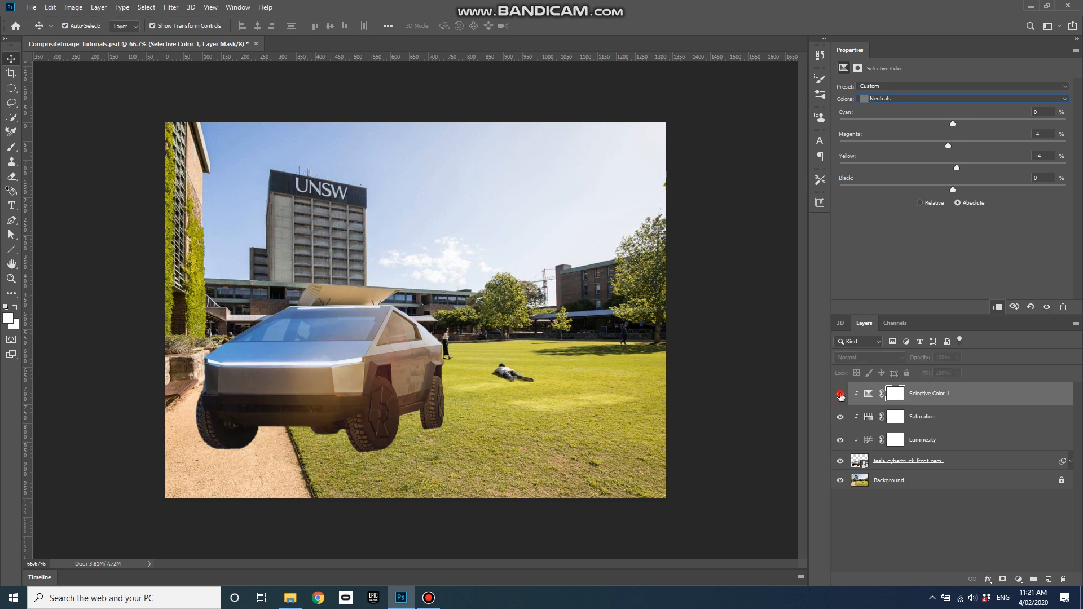
click(840, 394)
click(840, 394)
click(840, 394)
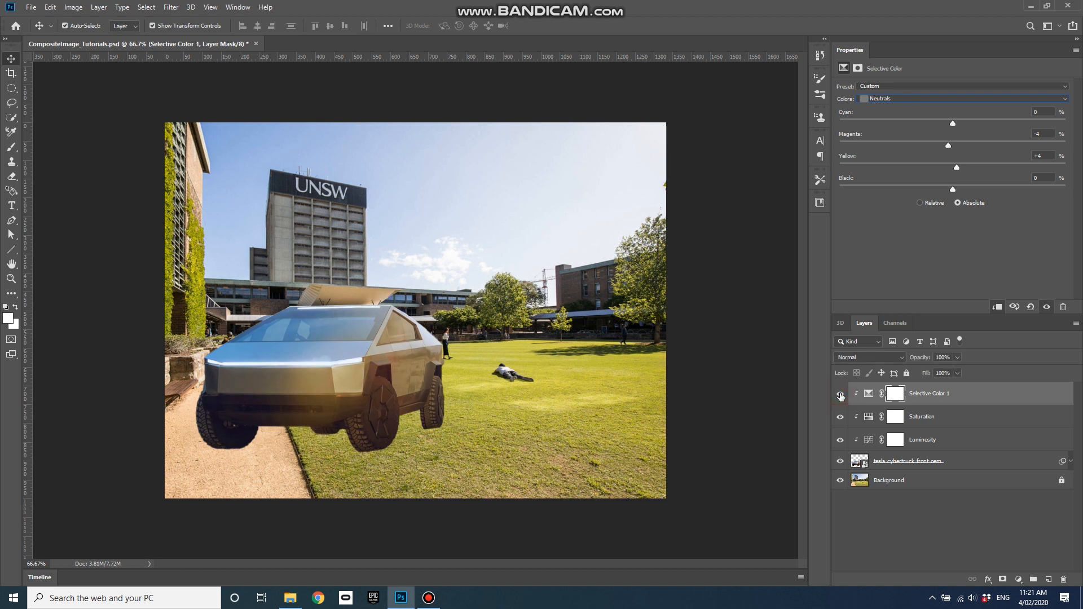
click(840, 394)
click(840, 394)
- In the Saturation layer, raise the Master saturation and set the Yellows saturation to about -15
click(935, 418)
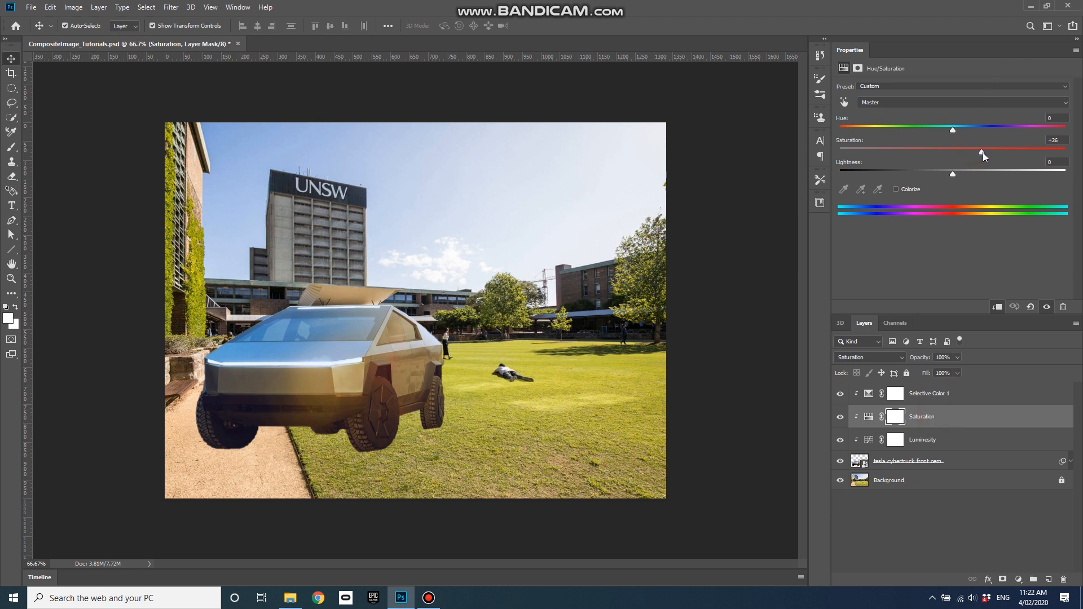
drag(996, 150, 1000, 149)
click(895, 102)
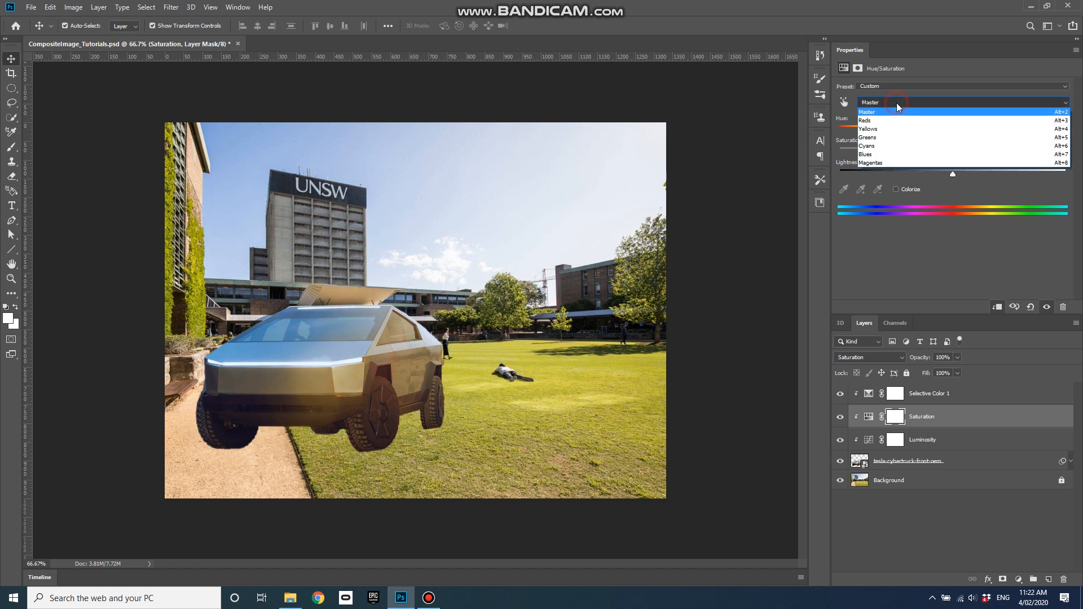
click(884, 131)
mouse_move(927, 155)
mouse_down()
mouse_move(963, 151)
mouse_move(927, 157)
mouse_up()
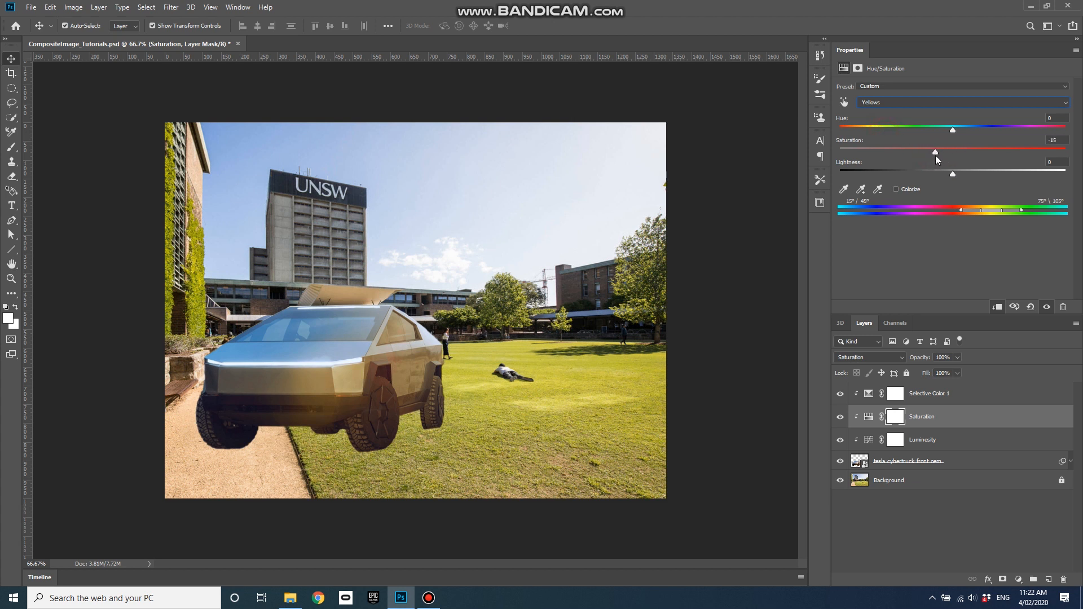
- Fine-tune the black point of the Luminosity layer's RGB curve to an output of about 8
click(937, 396)
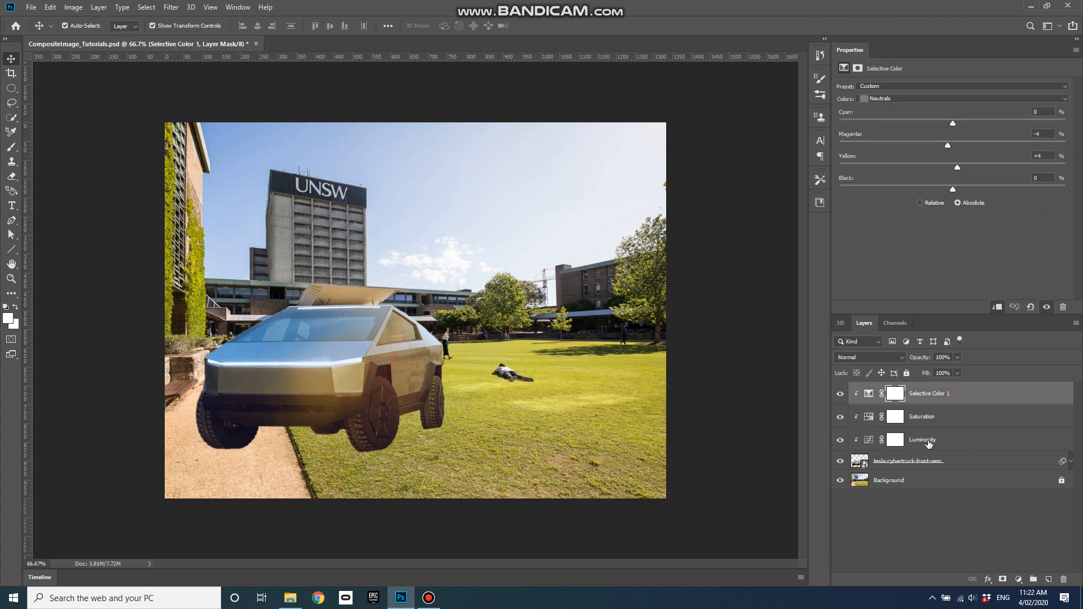
click(931, 443)
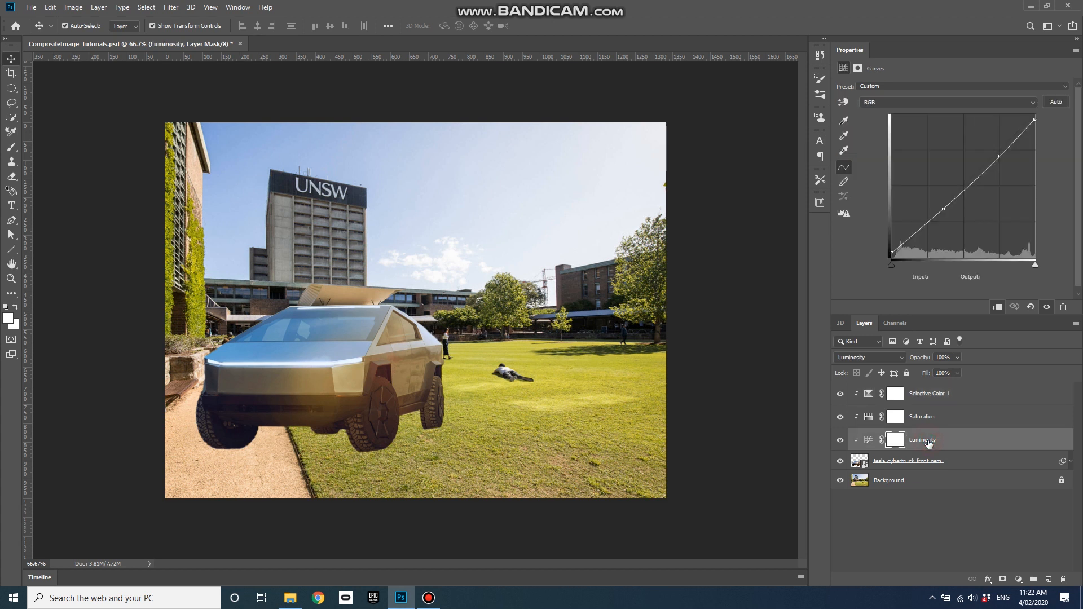
mouse_move(891, 255)
mouse_down()
mouse_move(890, 230)
mouse_move(890, 252)
mouse_up()
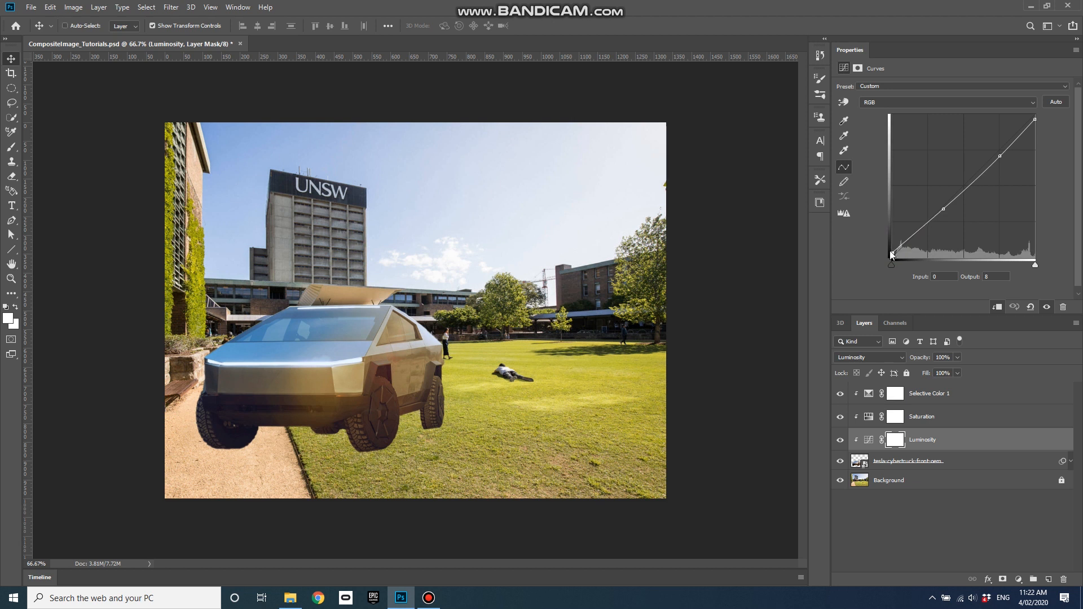